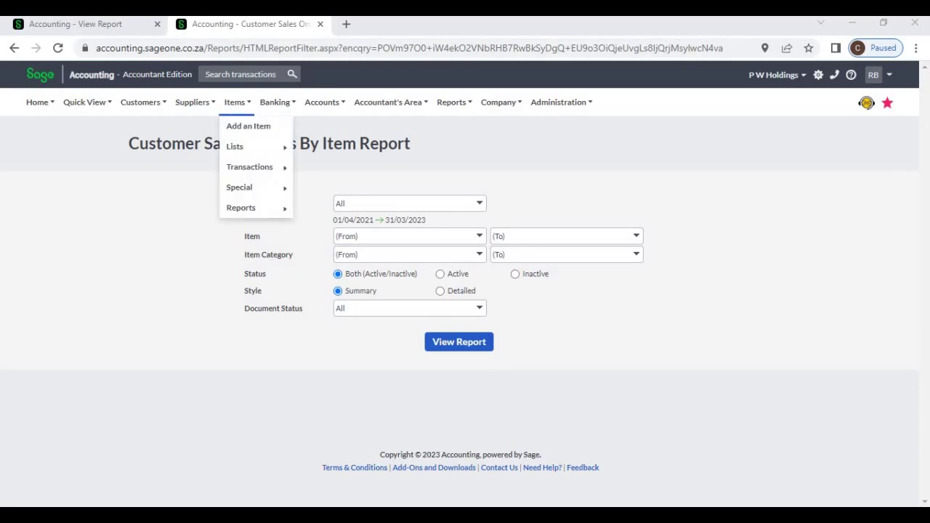
Open the Customer Sales Orders By Item report filter page from Items > Reports.
mouse_move(243, 208)
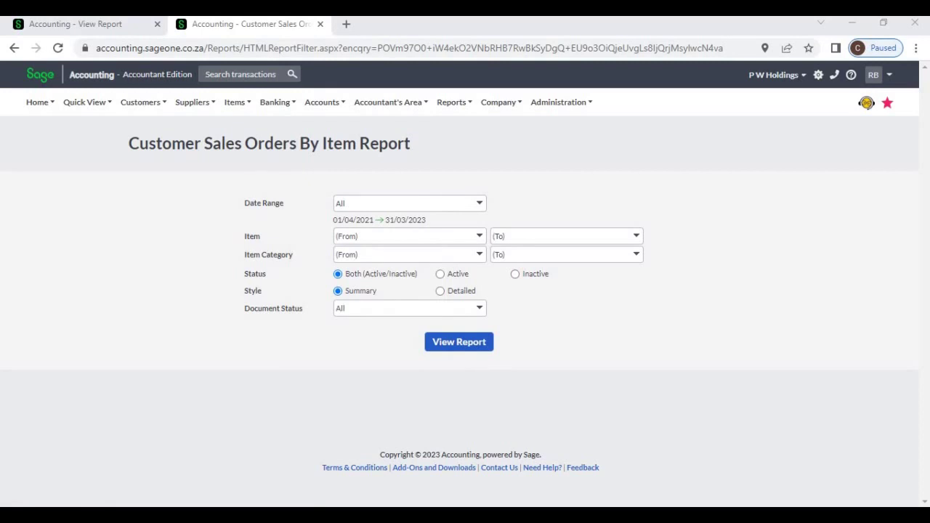
Review the Date Range, Item and Item Category choices, leaving All for each.
left_click(407, 203)
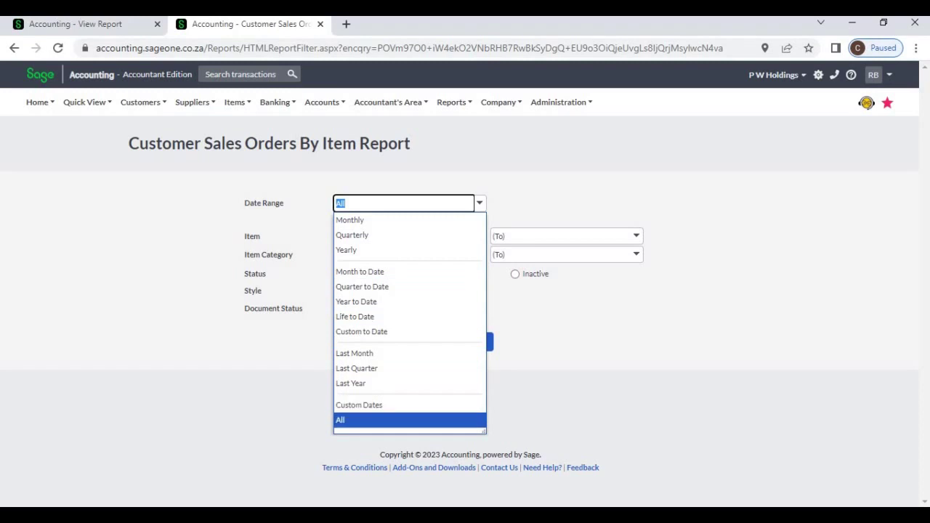
left_click(378, 420)
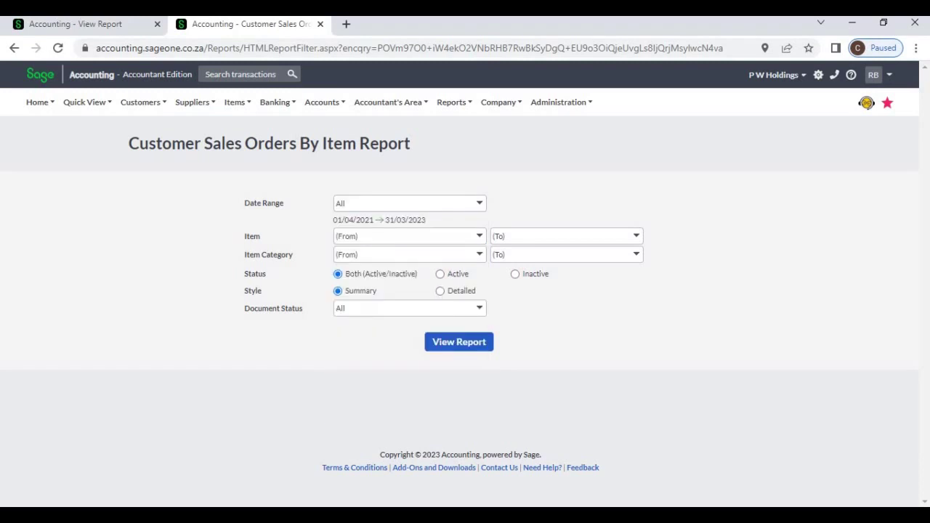
left_click(480, 240)
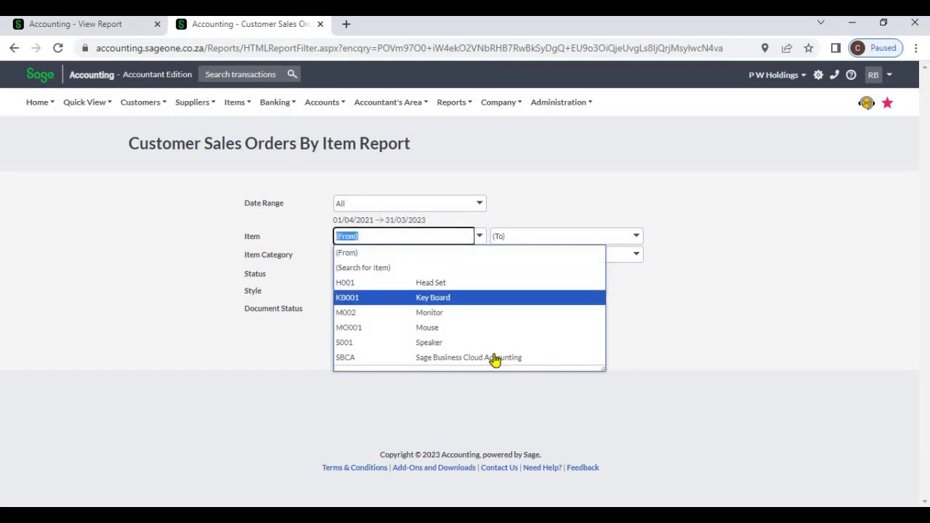
left_click(558, 212)
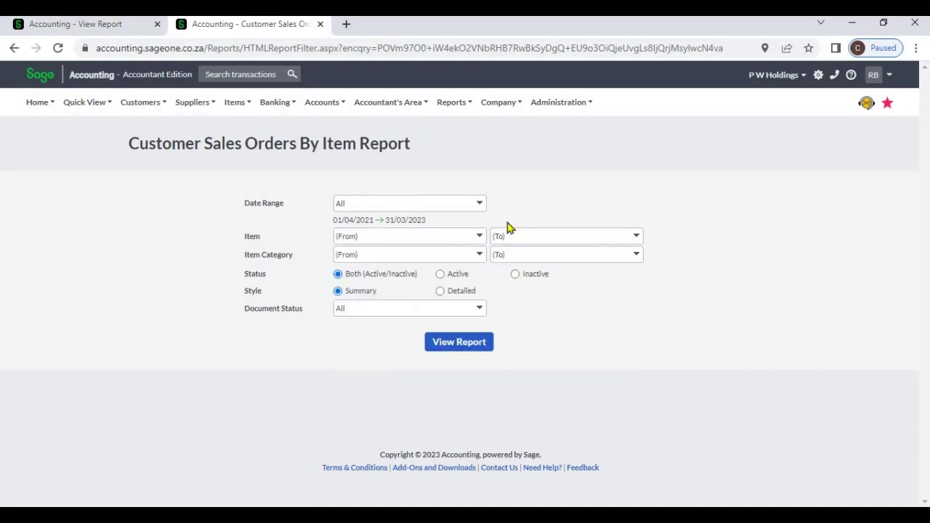
left_click(479, 256)
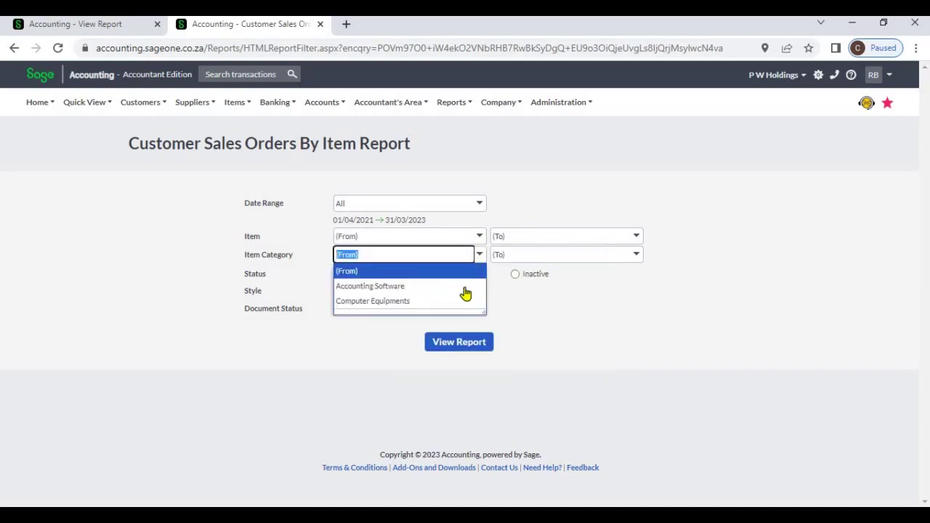
left_click(507, 228)
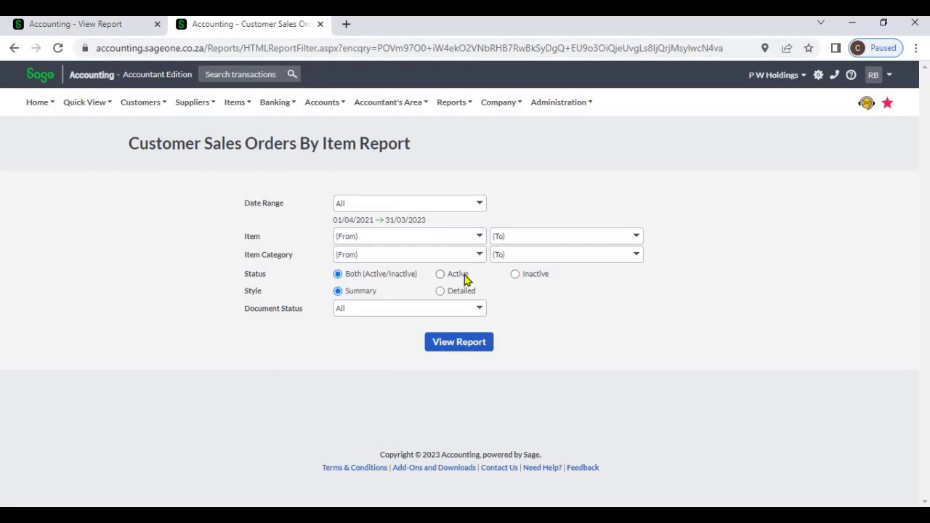
Keep Status as Both, choose the Detailed style, and leave Document Status at All.
left_click(514, 273)
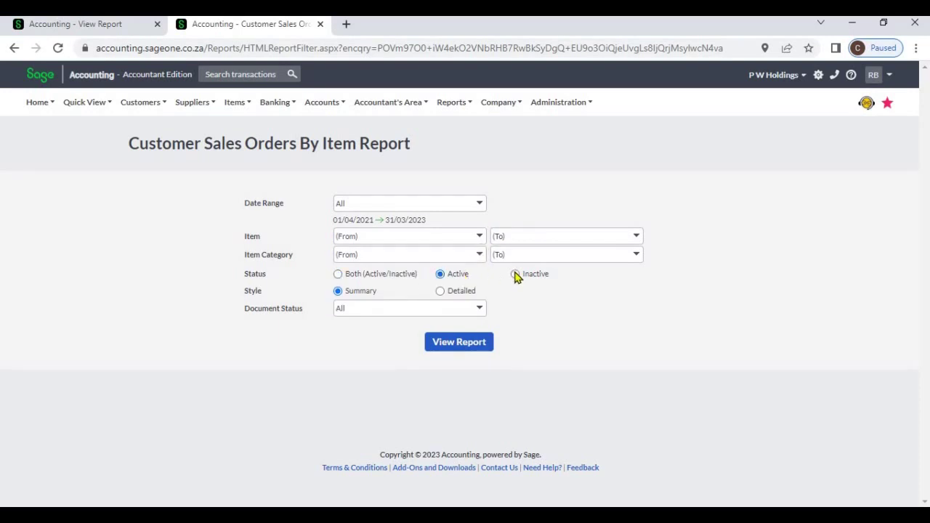
left_click(365, 280)
left_click(440, 292)
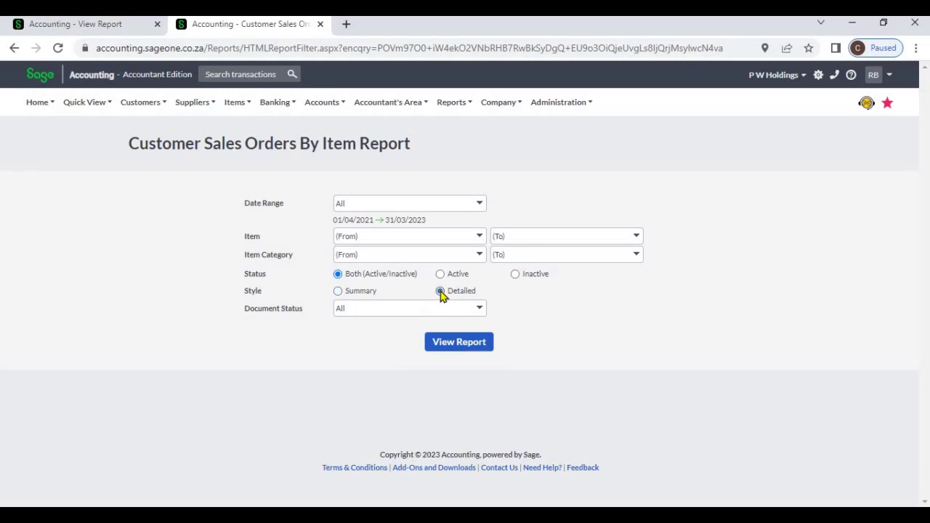
left_click(479, 312)
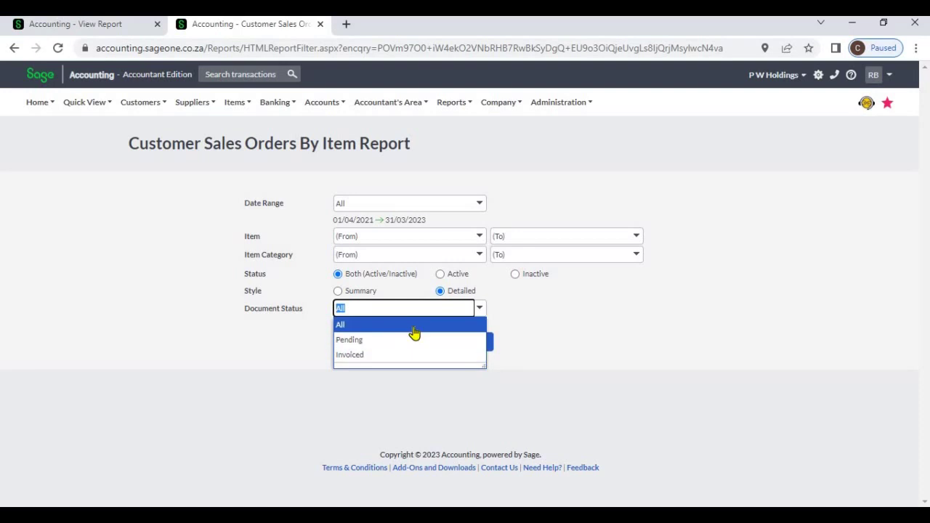
left_click(513, 325)
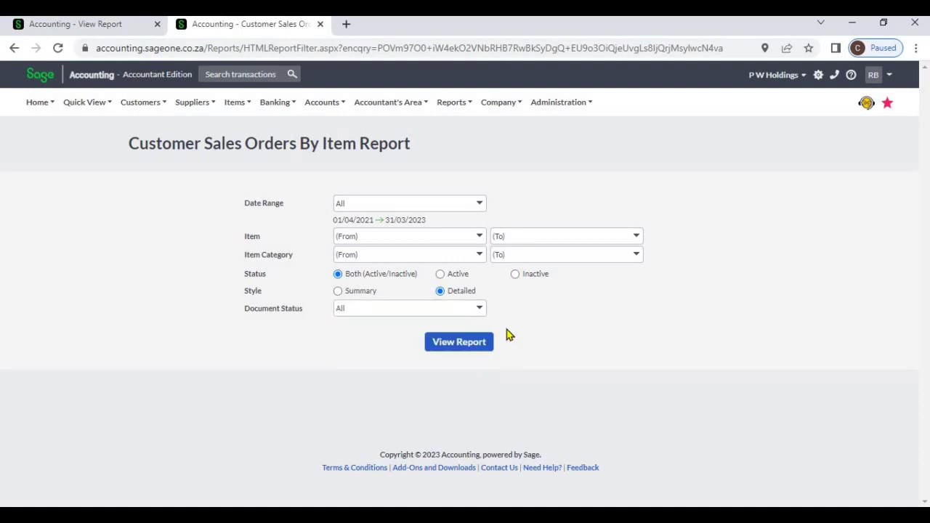
Generate the detailed report for 01/04/2021–31/03/2023 and review it down to the 32.69% Grand Total GP.
left_click(473, 347)
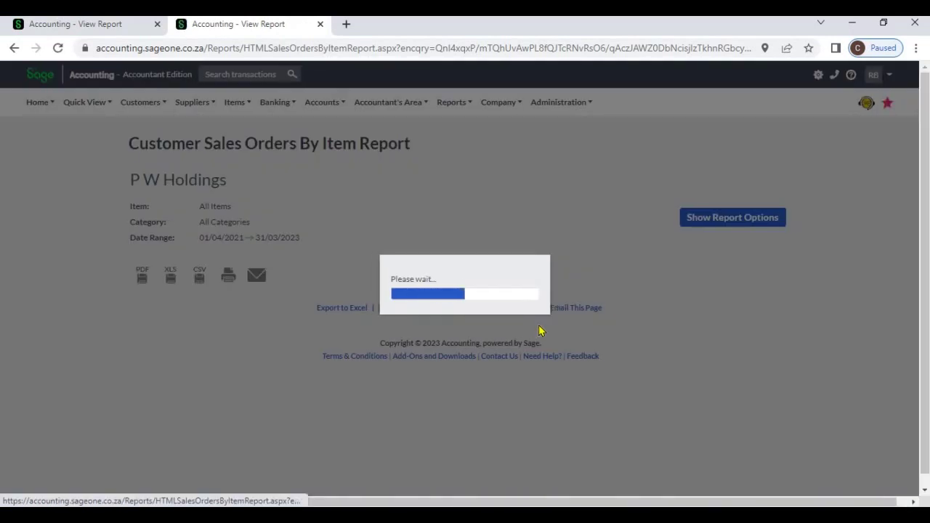
scroll(538, 330, "down", 3)
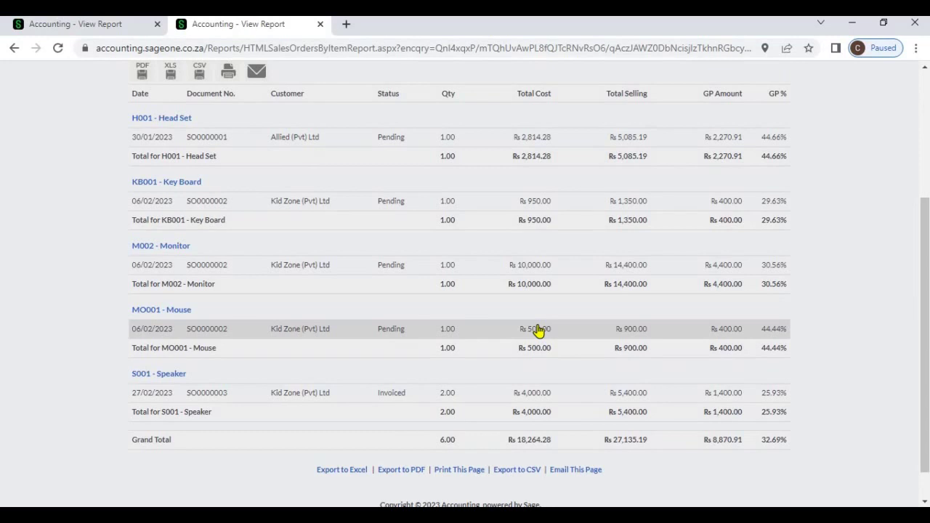
scroll(538, 331, "up", 2)
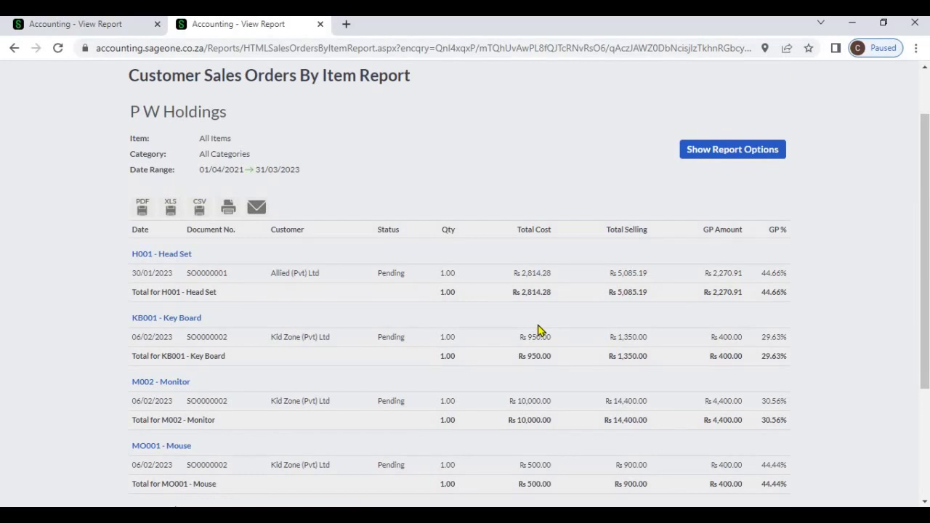
scroll(539, 330, "down", 2)
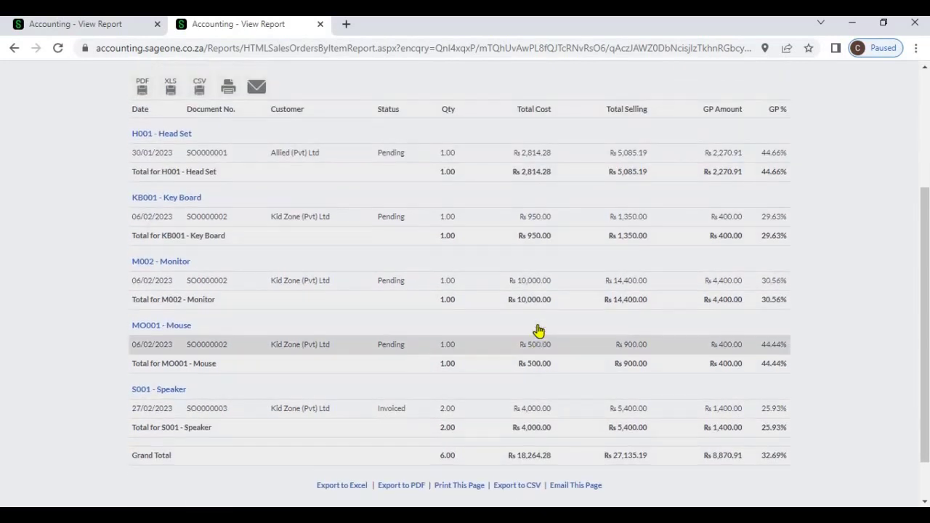
scroll(539, 330, "up", 2)
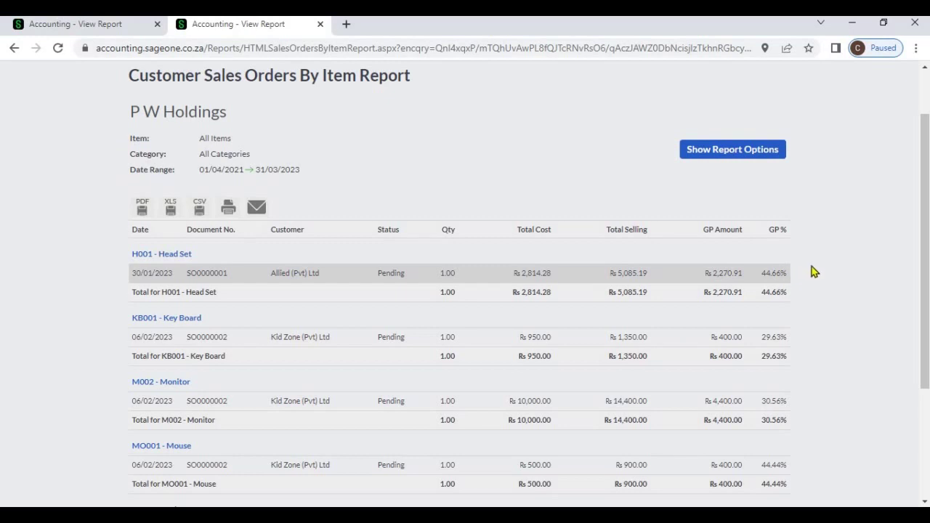
scroll(811, 281, "down", 2)
scroll(811, 281, "down", 1)
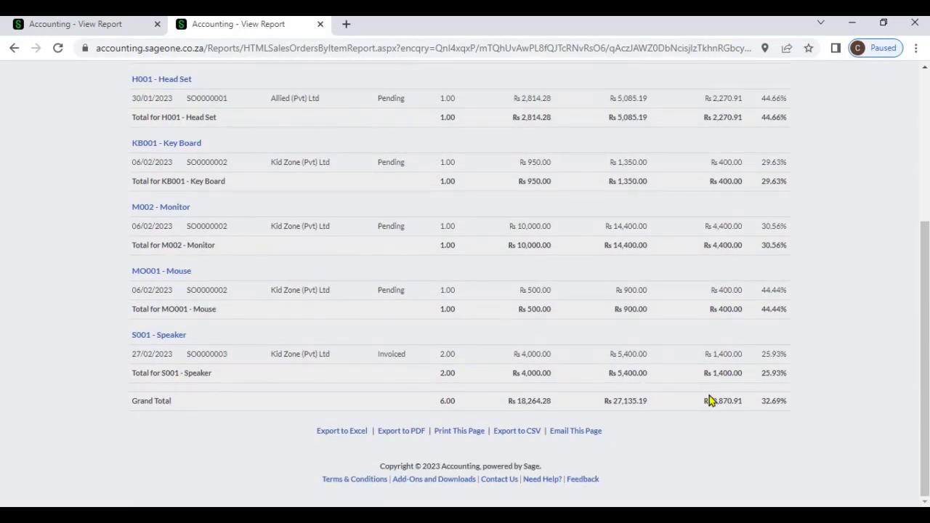
scroll(711, 401, "up", 2)
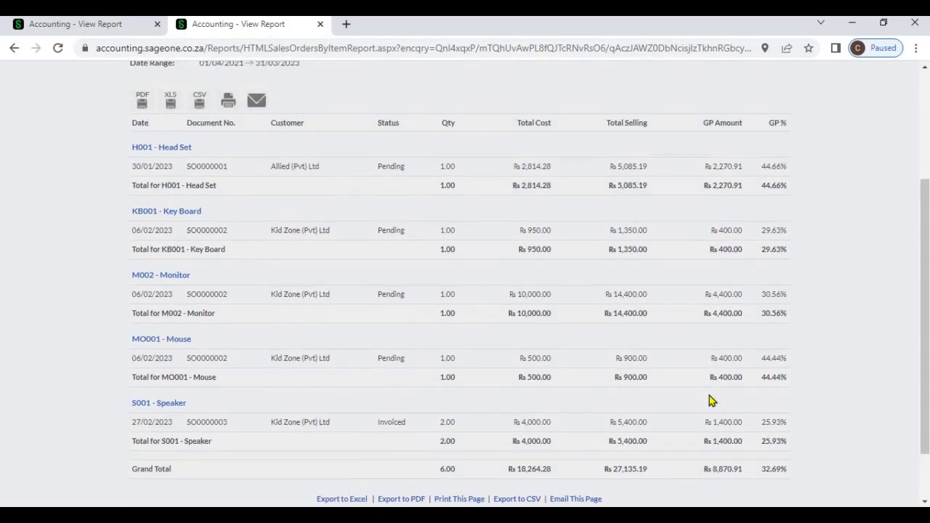
scroll(710, 401, "up", 1)
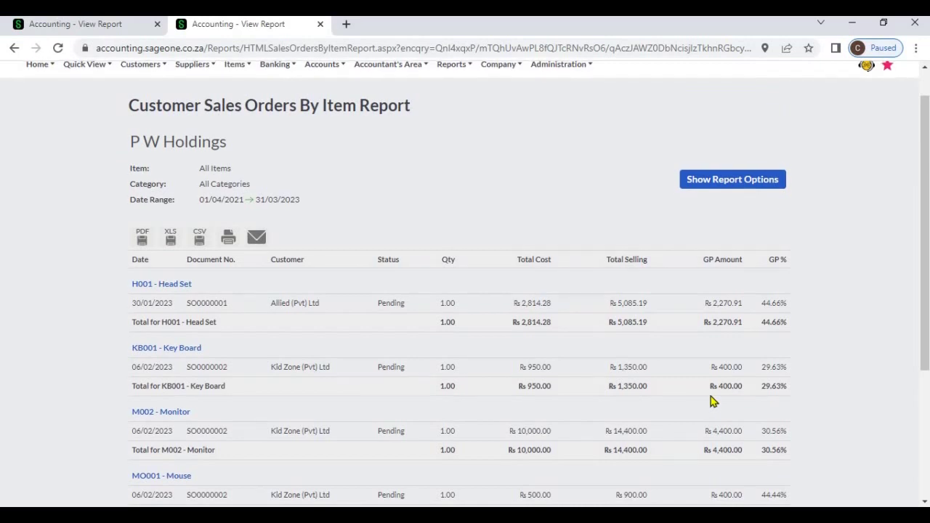
scroll(712, 401, "up", 1)
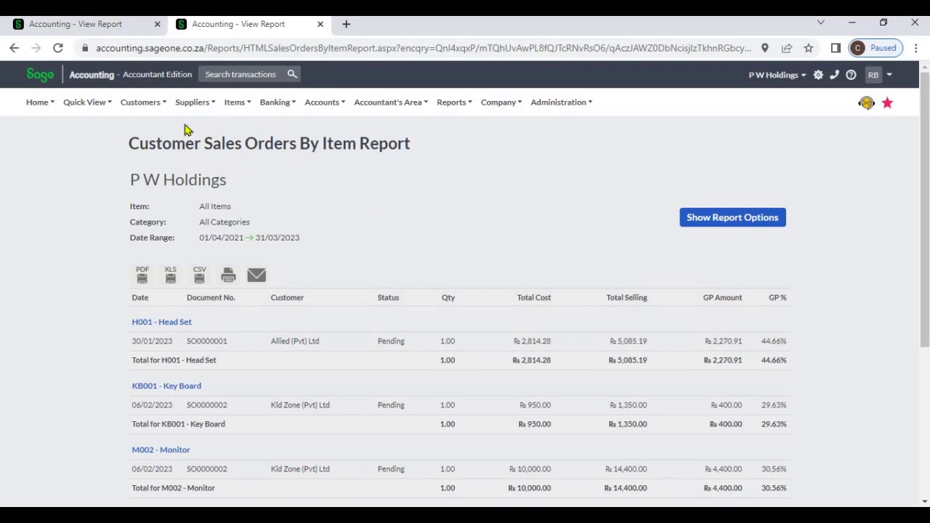
left_click(147, 107)
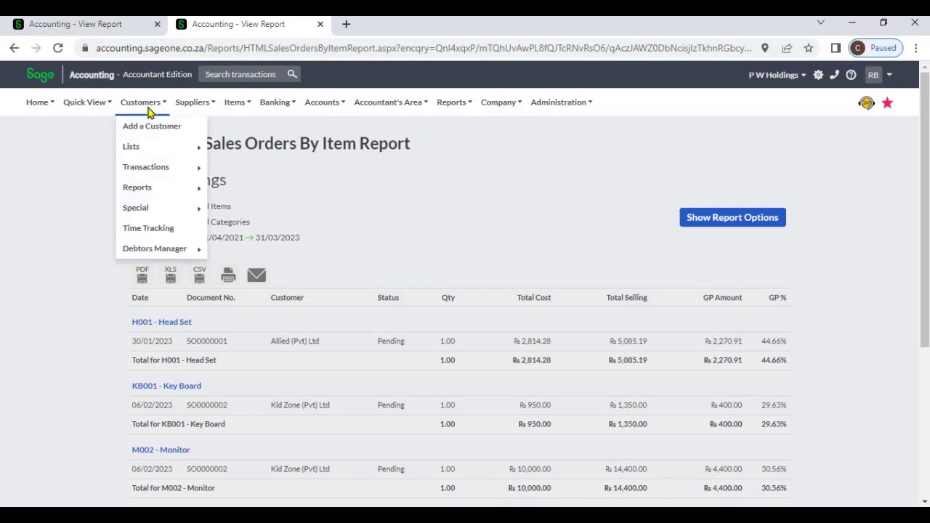
left_click(104, 25)
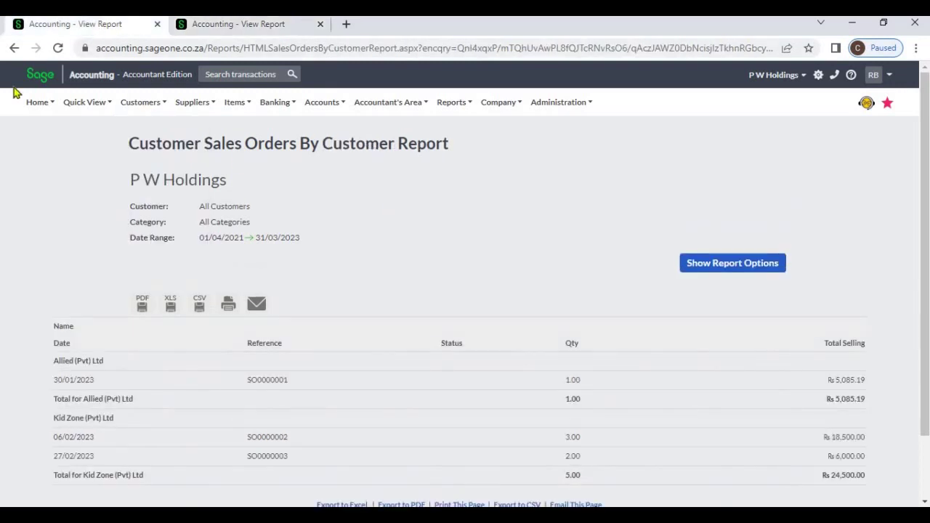
left_click(133, 108)
mouse_move(148, 188)
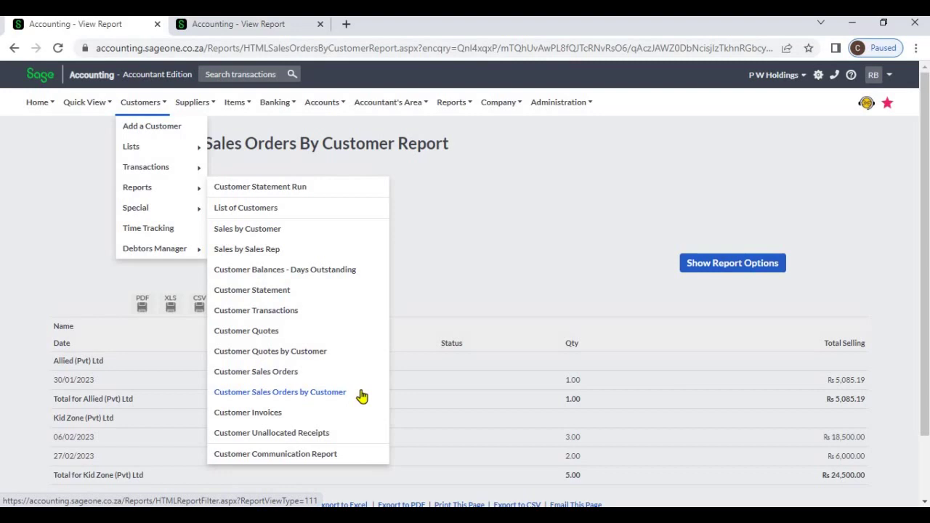
left_click(512, 230)
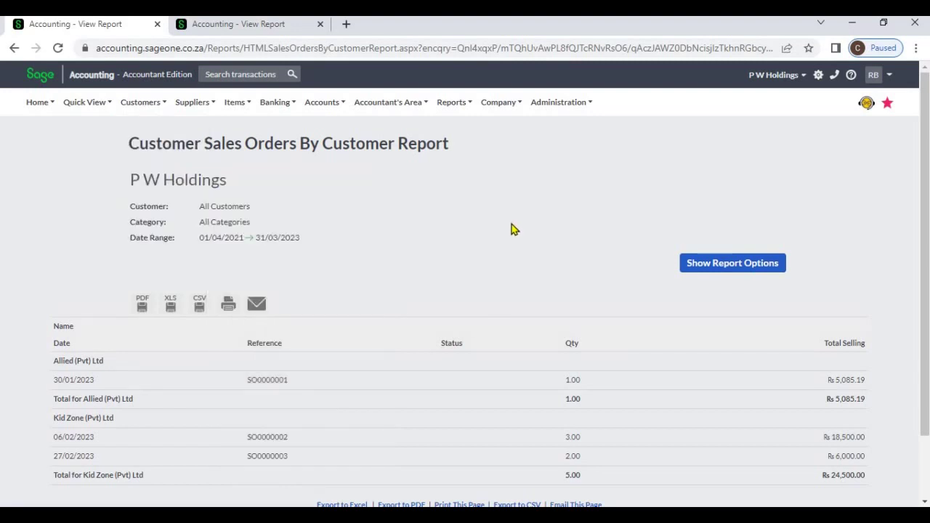
scroll(511, 230, "down", 1)
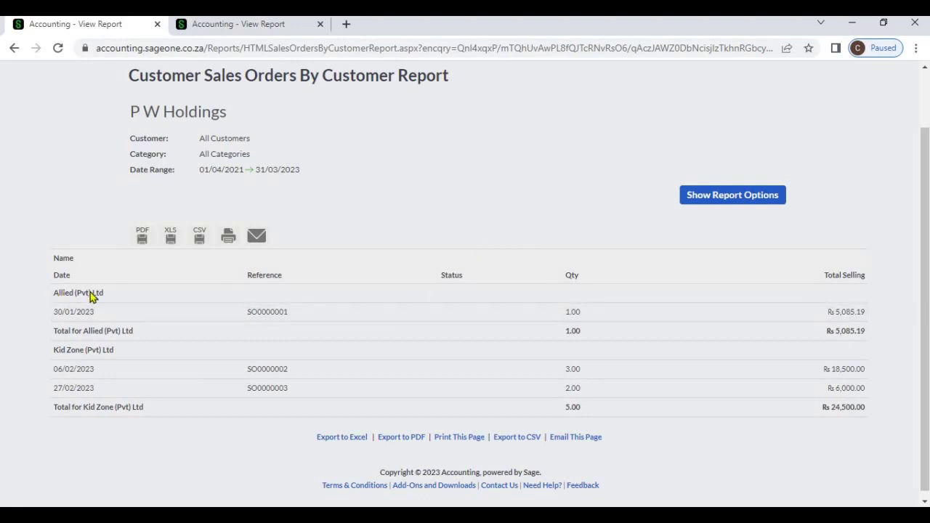
left_click(205, 26)
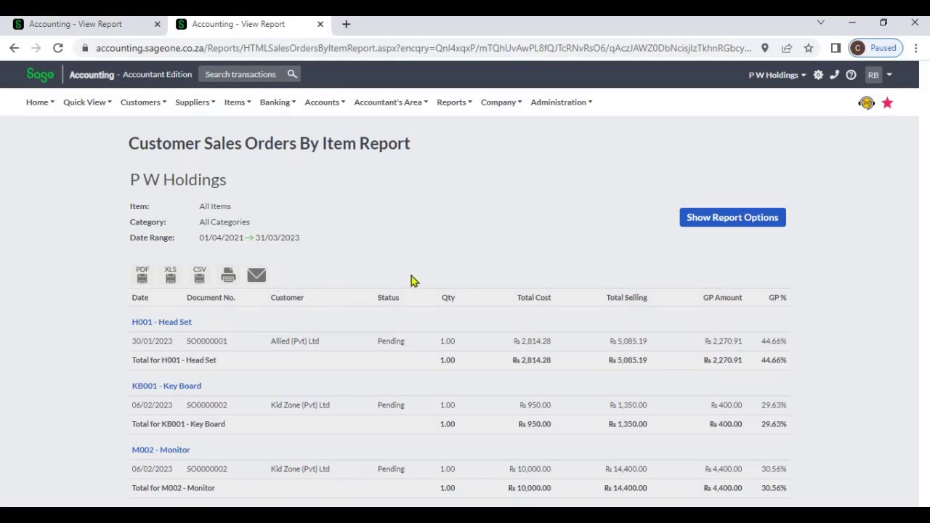
Check the Grand Total, then reopen the report options showing Date Range All and Detailed style.
scroll(440, 290, "down", 4)
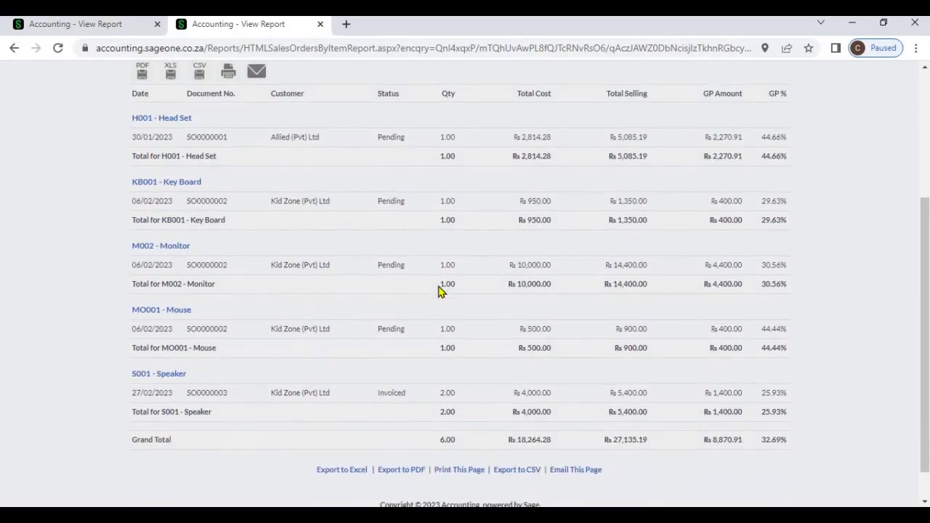
scroll(669, 216, "up", 3)
left_click(718, 152)
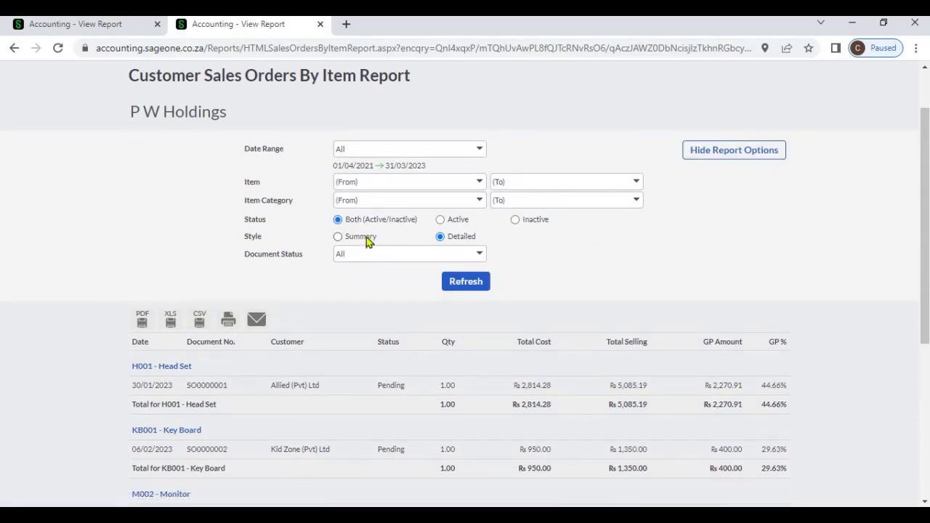
Rerun the report in Summary style, then switch back to Detailed and refresh again.
left_click(367, 242)
left_click(461, 287)
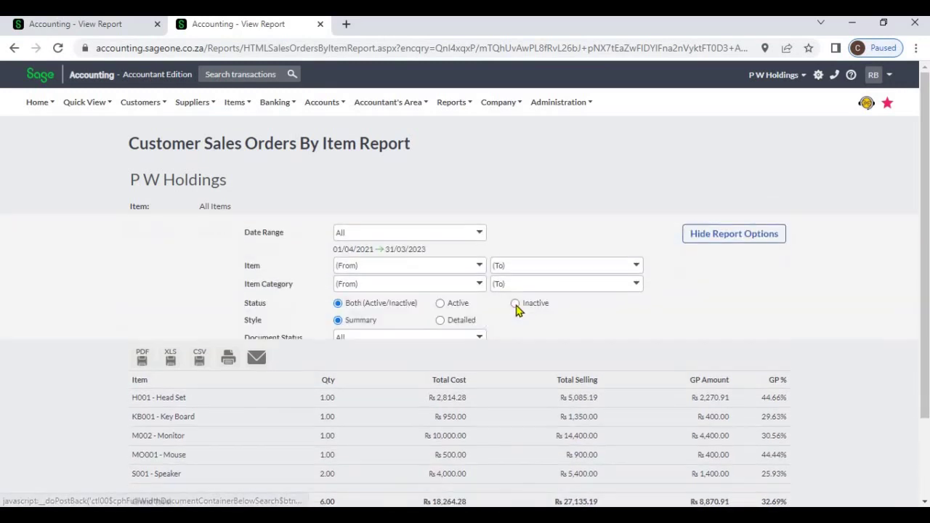
left_click(440, 304)
left_click(460, 361)
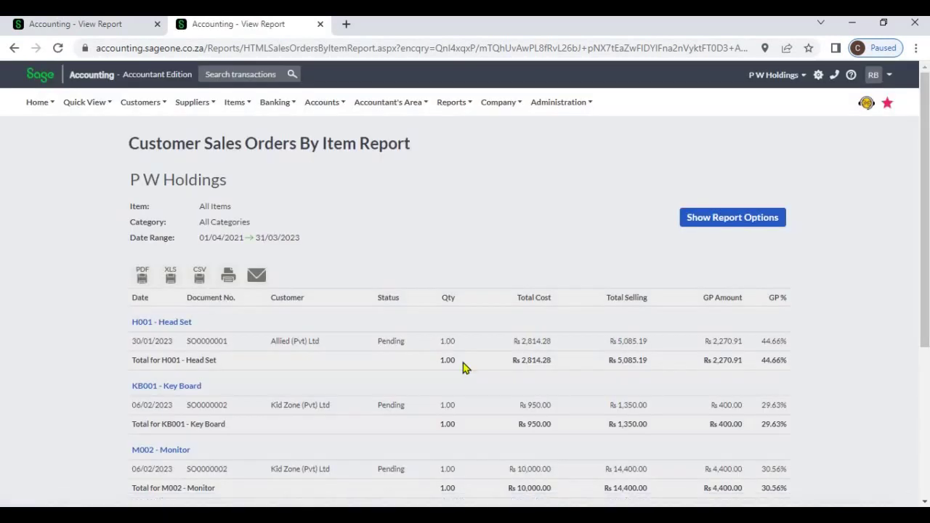
Review the detailed report, showing Mouse with one pending order, Rs 900.00 selling, 44.44% GP.
scroll(465, 367, "down", 1)
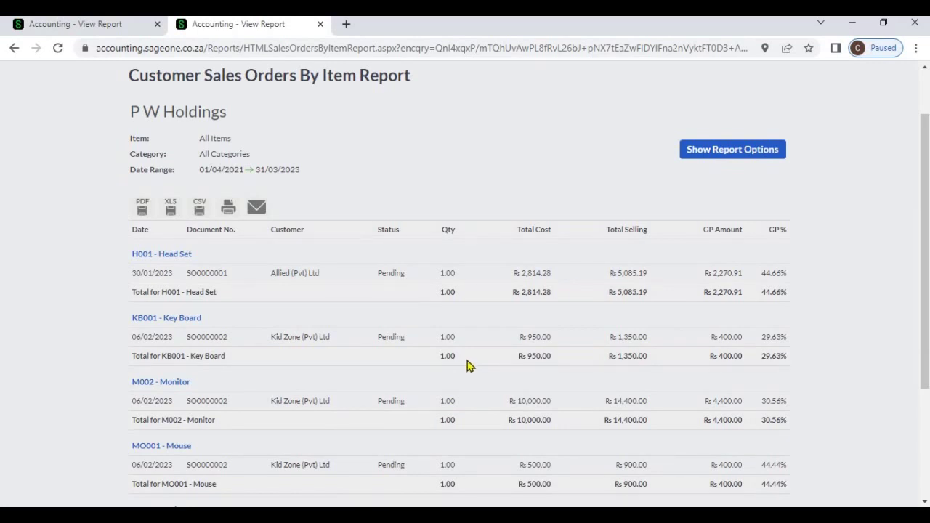
left_click(402, 282)
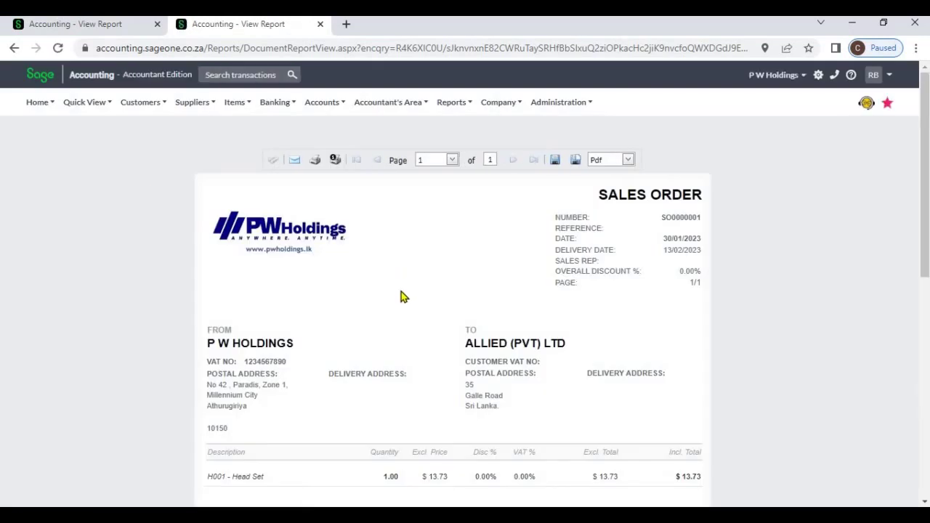
scroll(352, 283, "down", 1)
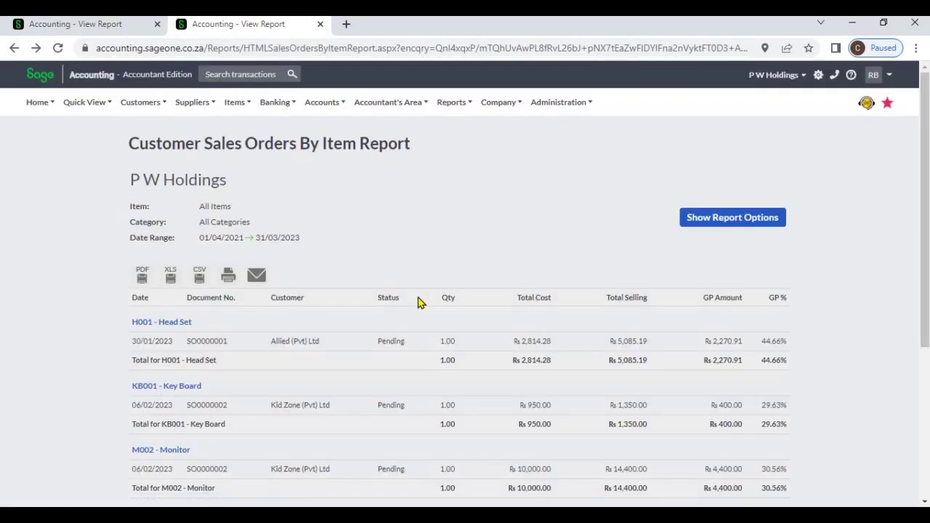
scroll(369, 305, "down", 1)
scroll(370, 308, "up", 1)
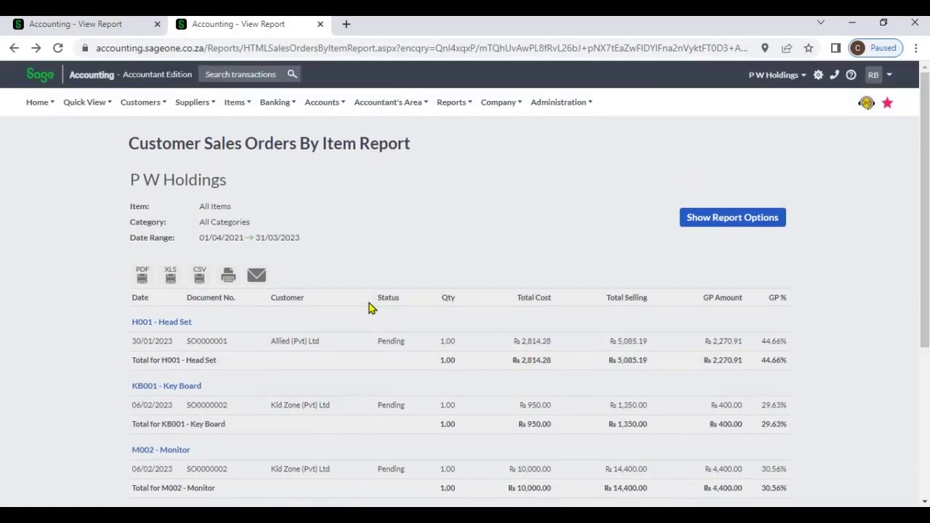